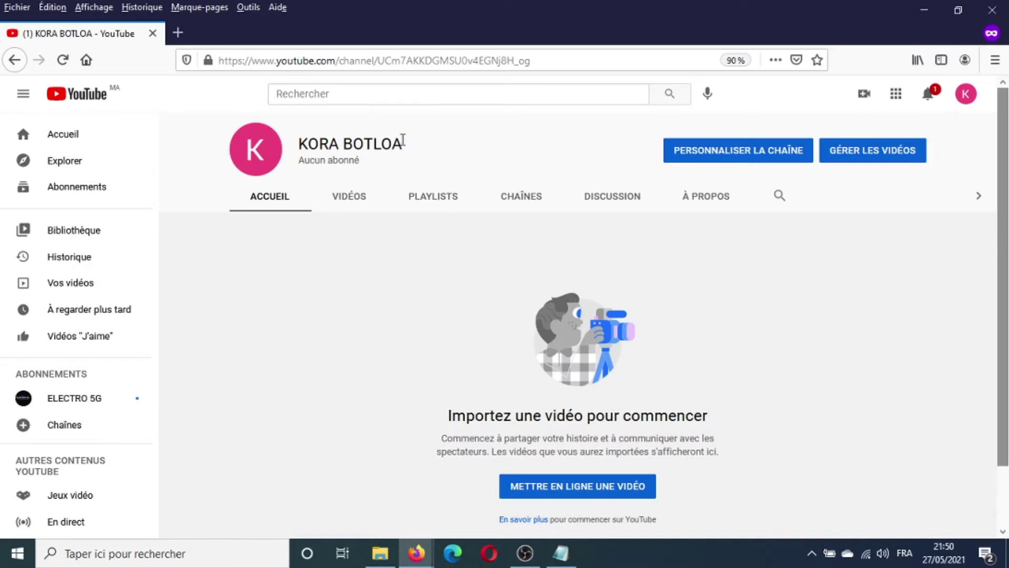
Return to the YouTube home page and change the display language to Arabic (العربية)
left_click_drag(1005, 173, 1006, 134)
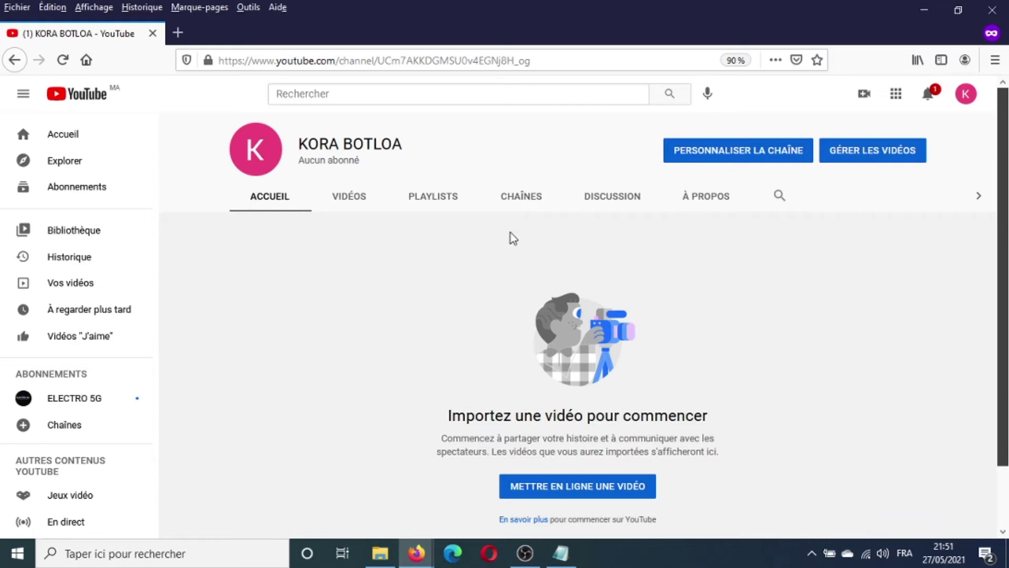
key("alt+Left")
left_click(966, 93)
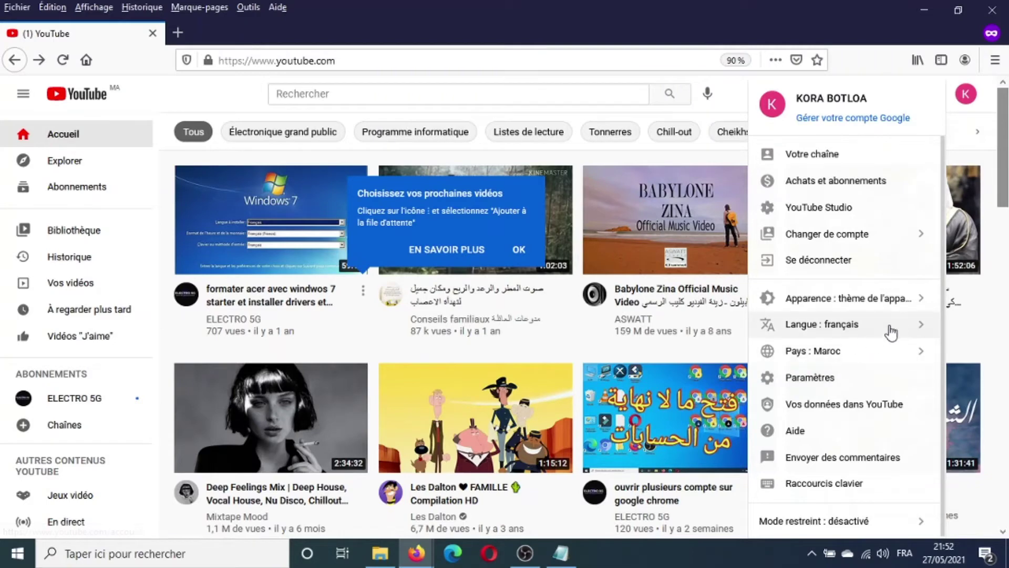
left_click(912, 324)
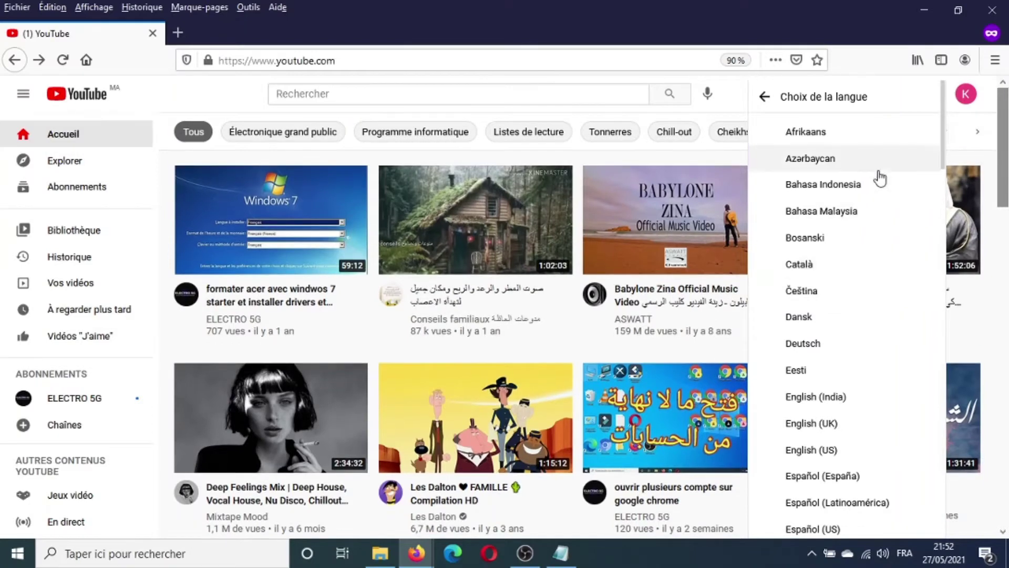
left_click_drag(948, 135, 946, 413)
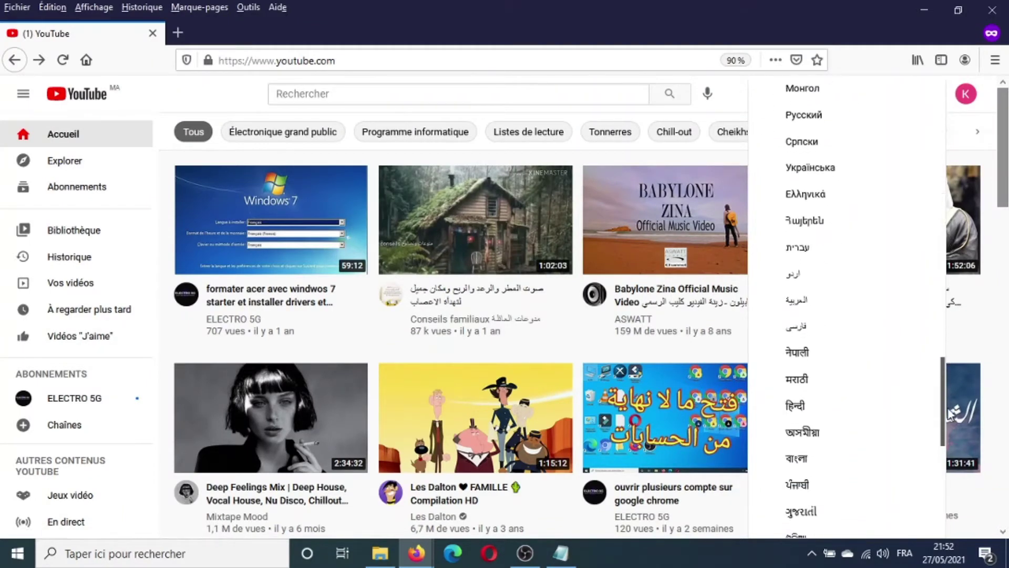
left_click(793, 309)
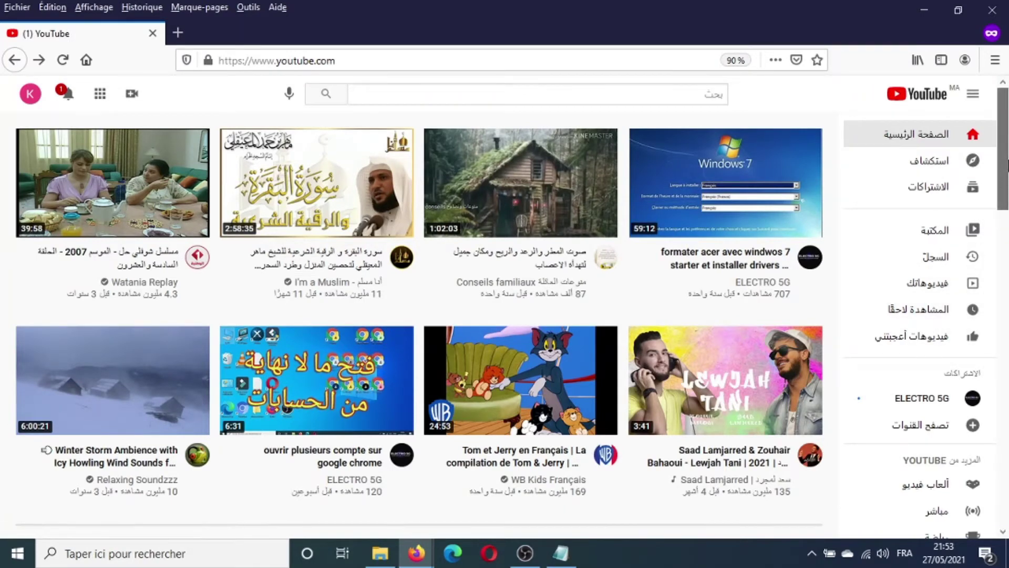
Open YouTube Studio and bring up the basic information in the channel settings
left_click(28, 96)
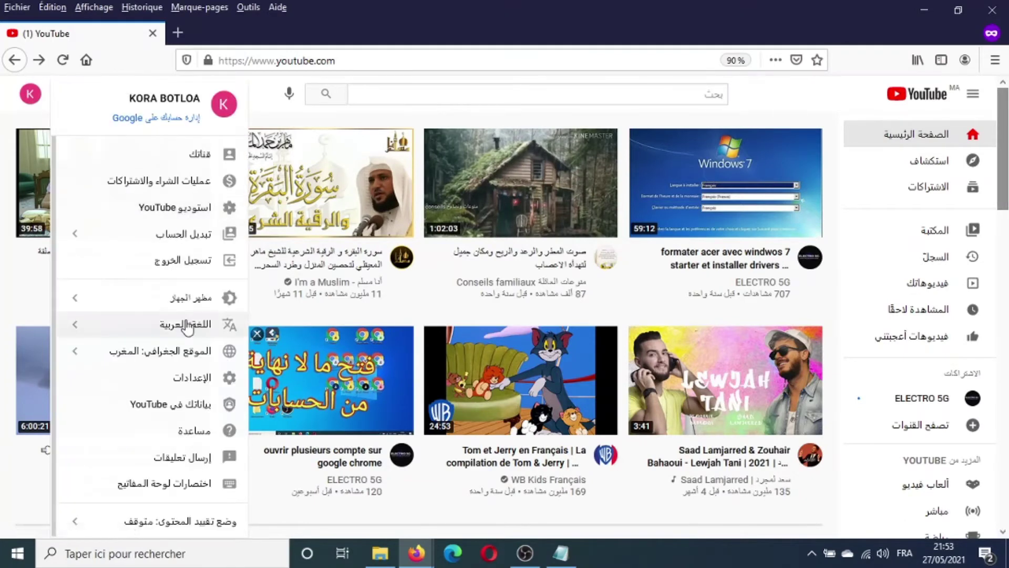
left_click(204, 211)
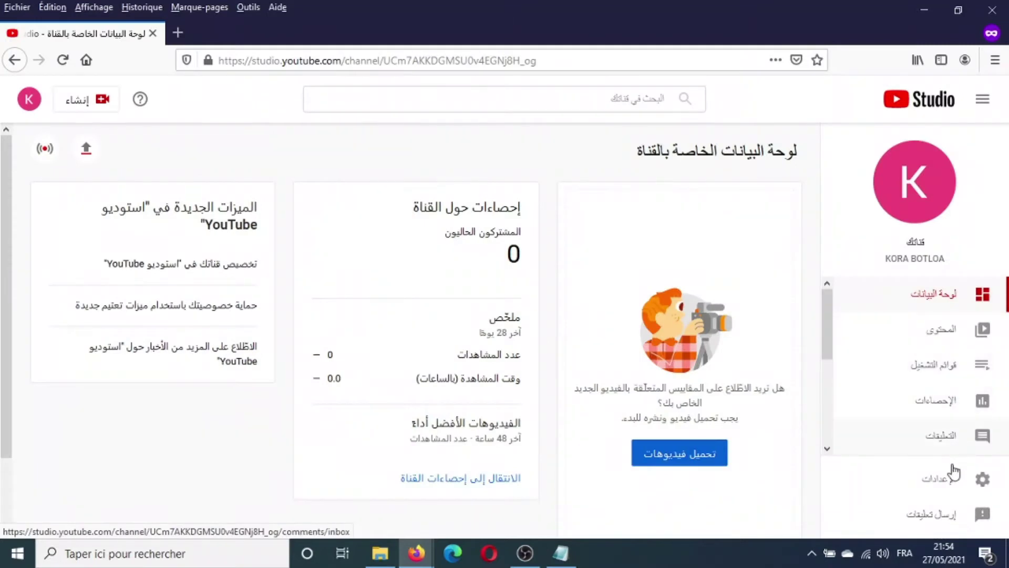
left_click(946, 483)
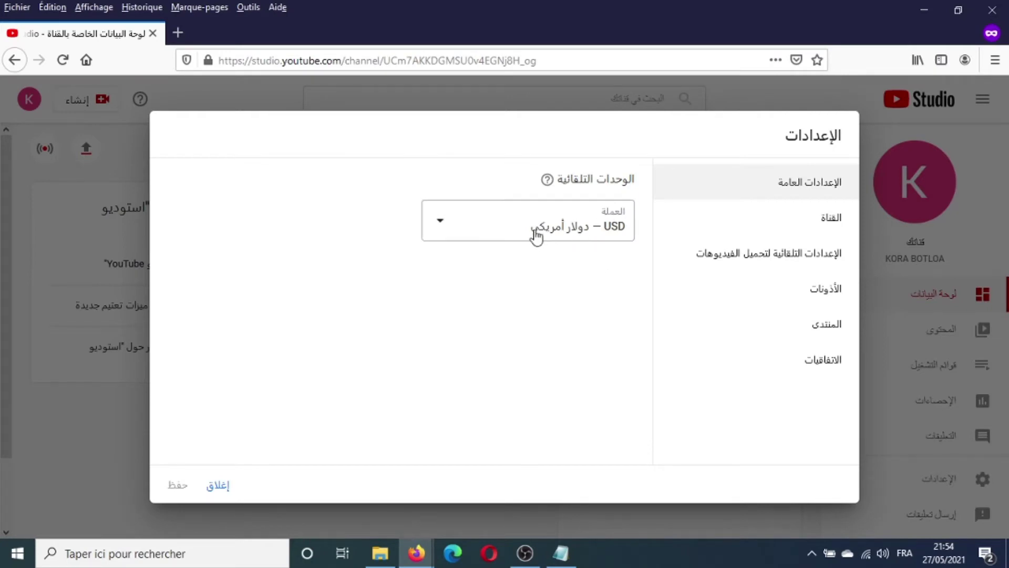
left_click(831, 219)
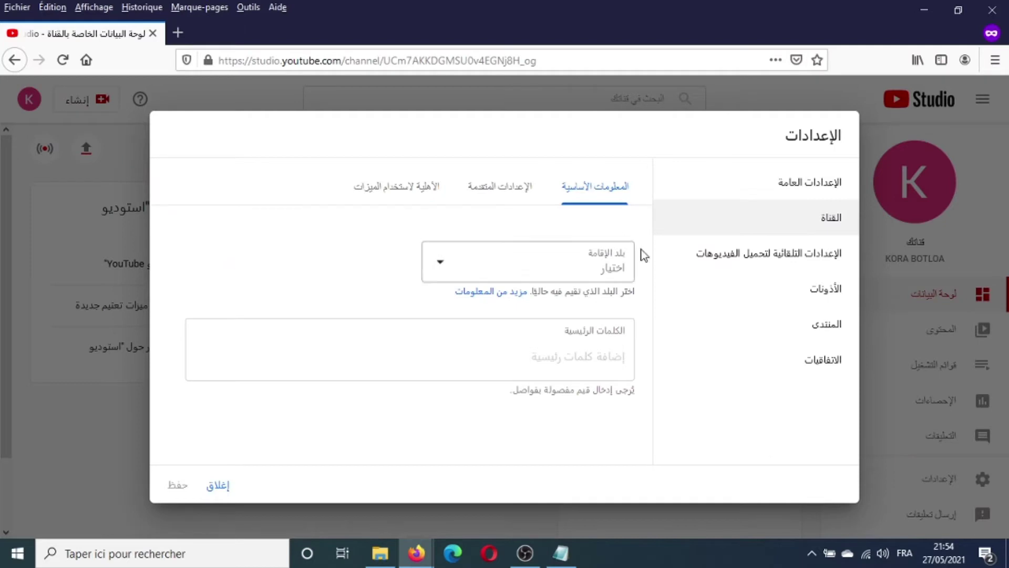
Set the channel's country of residence to Morocco (المغرب)
left_click(450, 270)
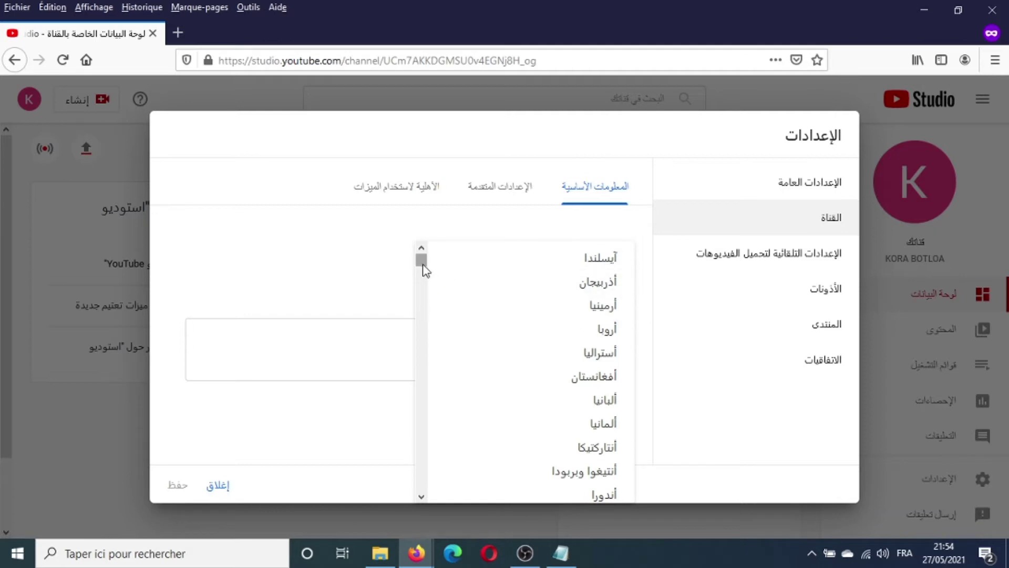
left_click_drag(424, 266, 426, 307)
scroll(427, 310, "down", 5)
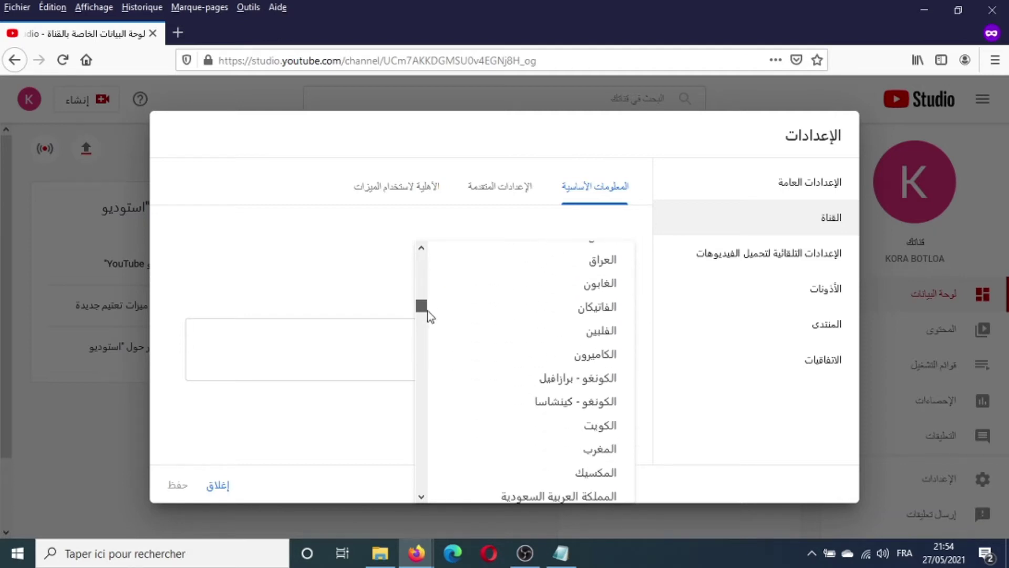
scroll(536, 322, "up", 3)
scroll(536, 321, "up", 10)
scroll(444, 323, "down", 15)
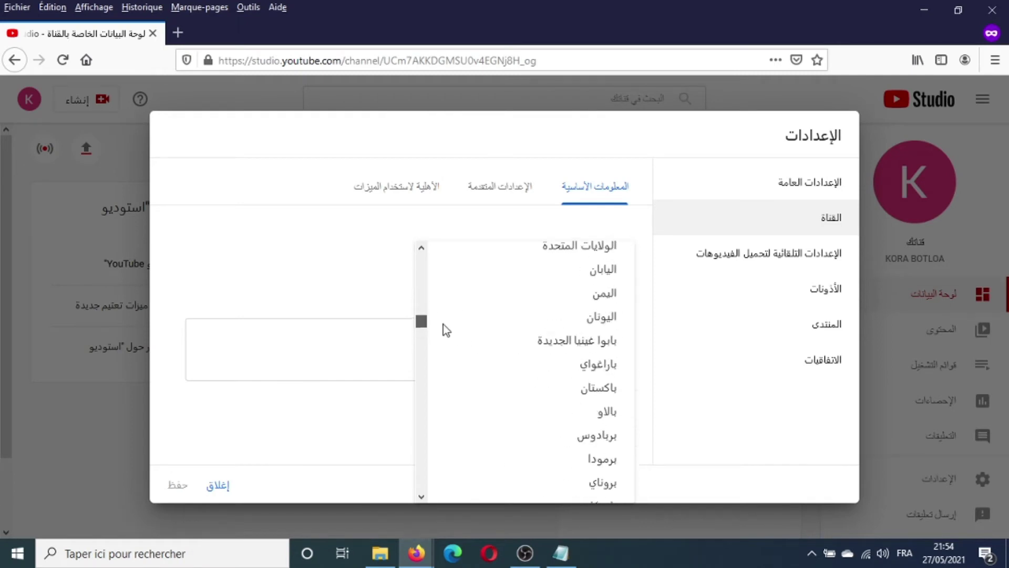
scroll(444, 324, "up", 4)
scroll(444, 322, "up", 1)
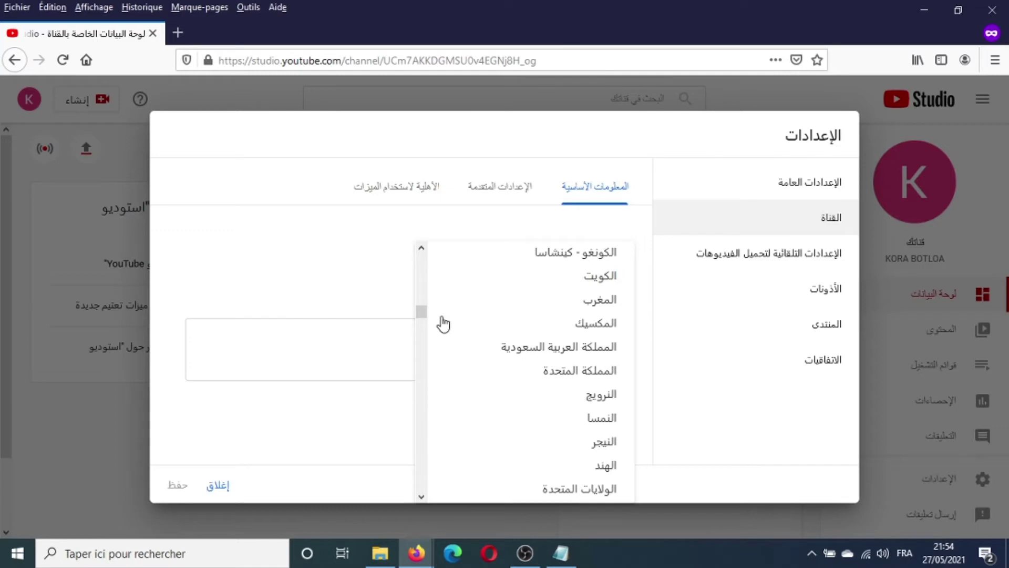
left_click(444, 324)
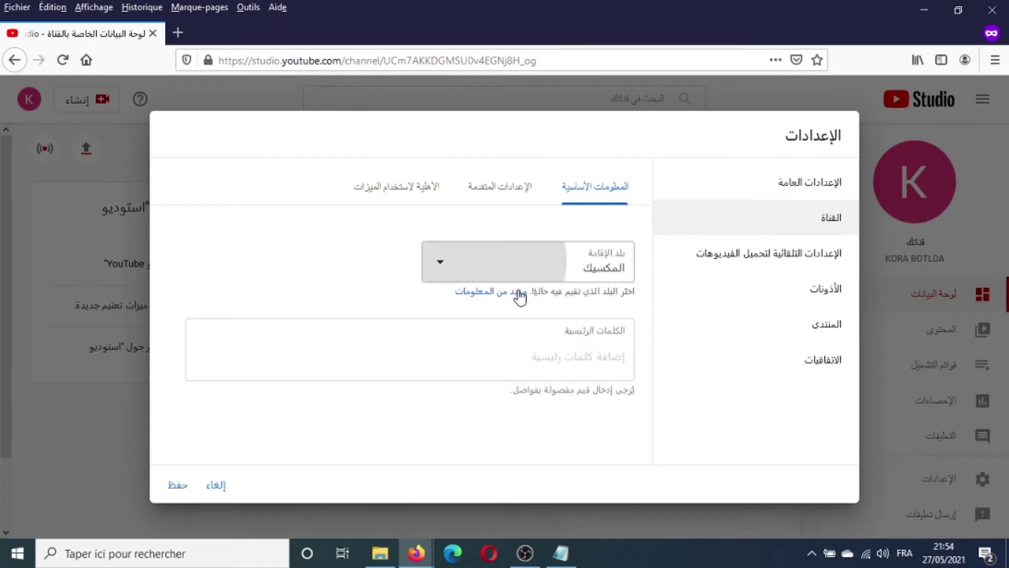
left_click(430, 261)
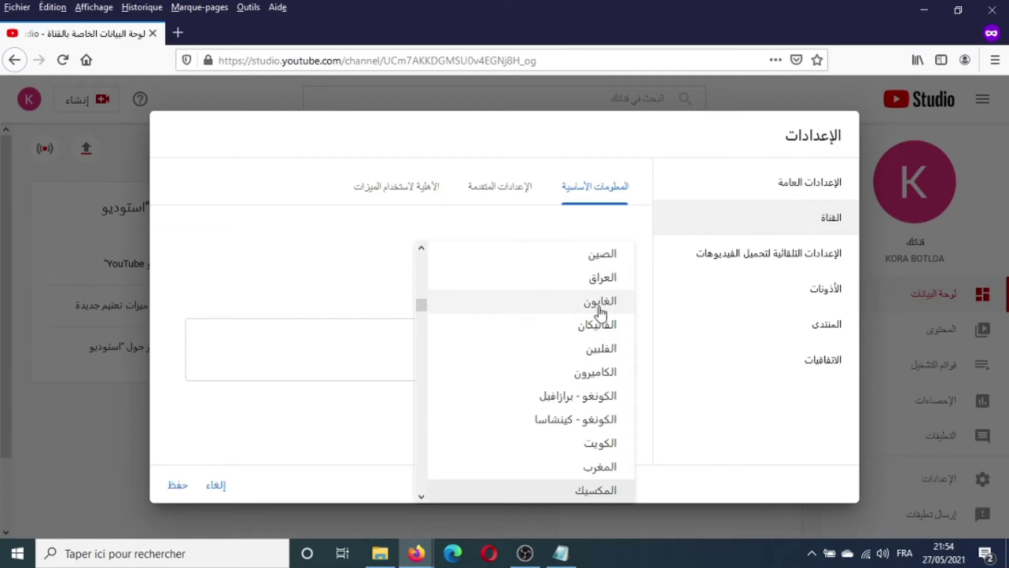
left_click(594, 472)
left_click(591, 362)
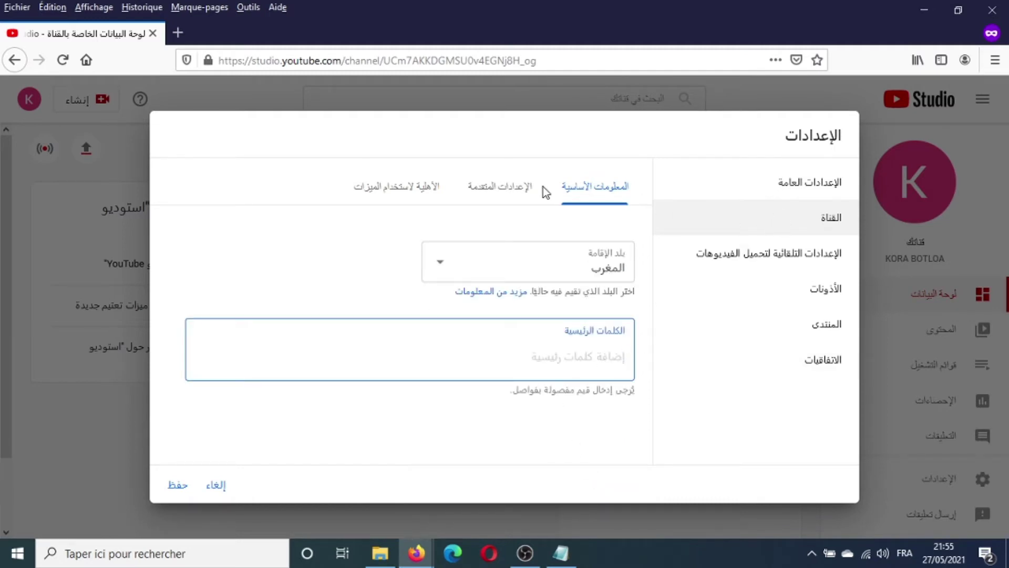
Examine the channel's advanced settings for audience, automatic captions, subscriber count display and ads
left_click(507, 197)
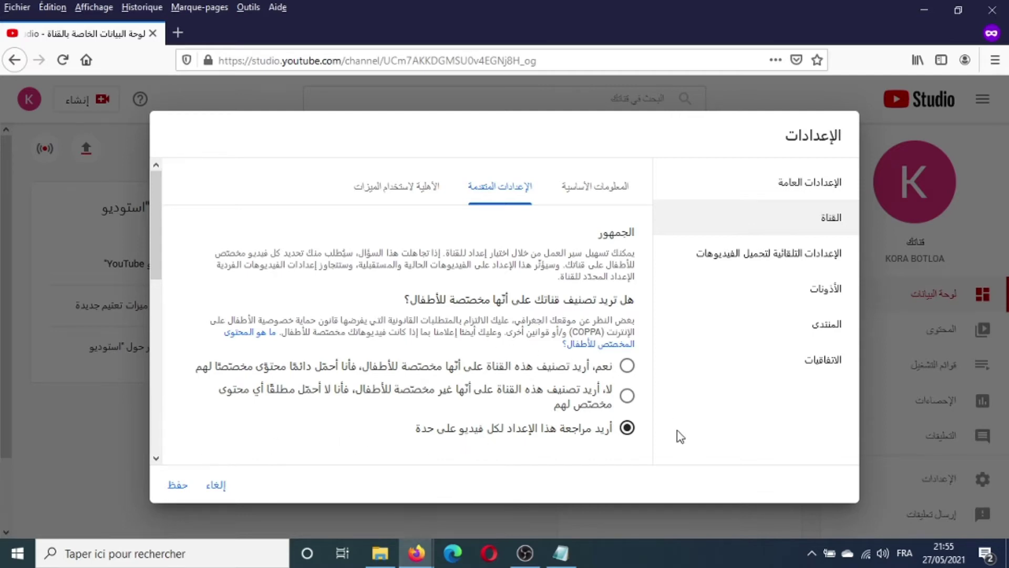
left_click_drag(156, 234, 669, 305)
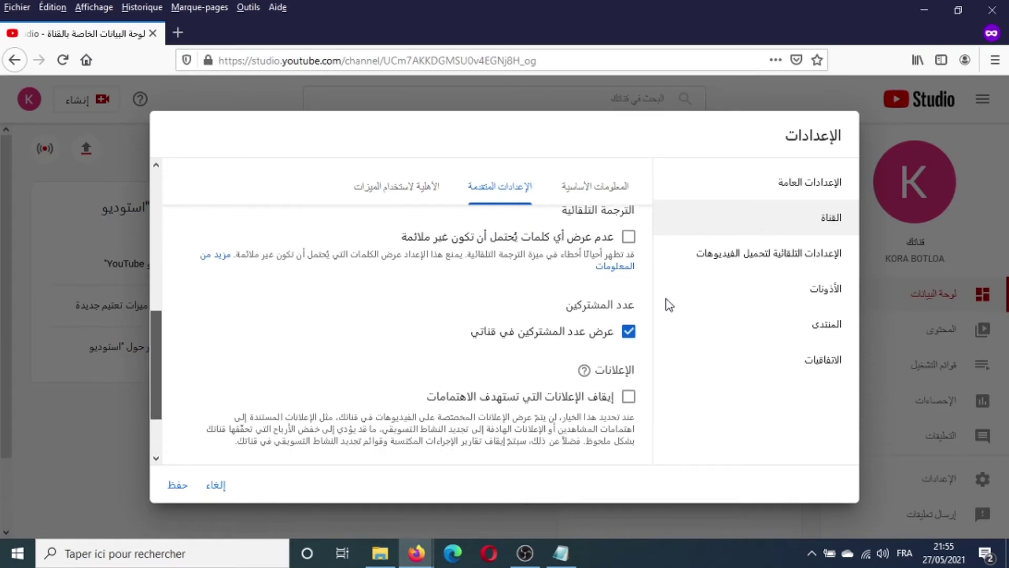
left_click(629, 332)
left_click(628, 332)
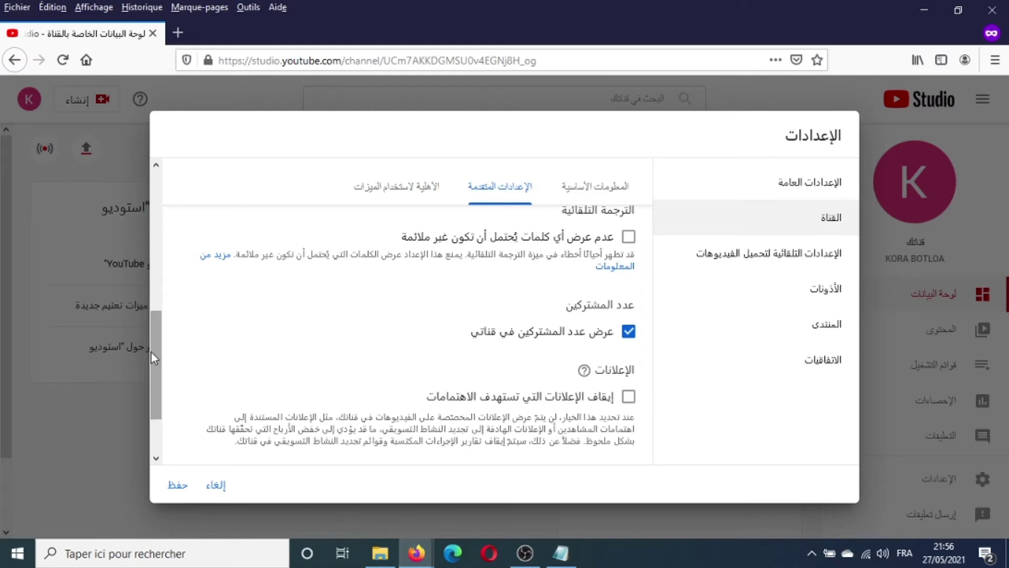
left_click_drag(156, 363, 161, 394)
scroll(368, 263, "up", 7)
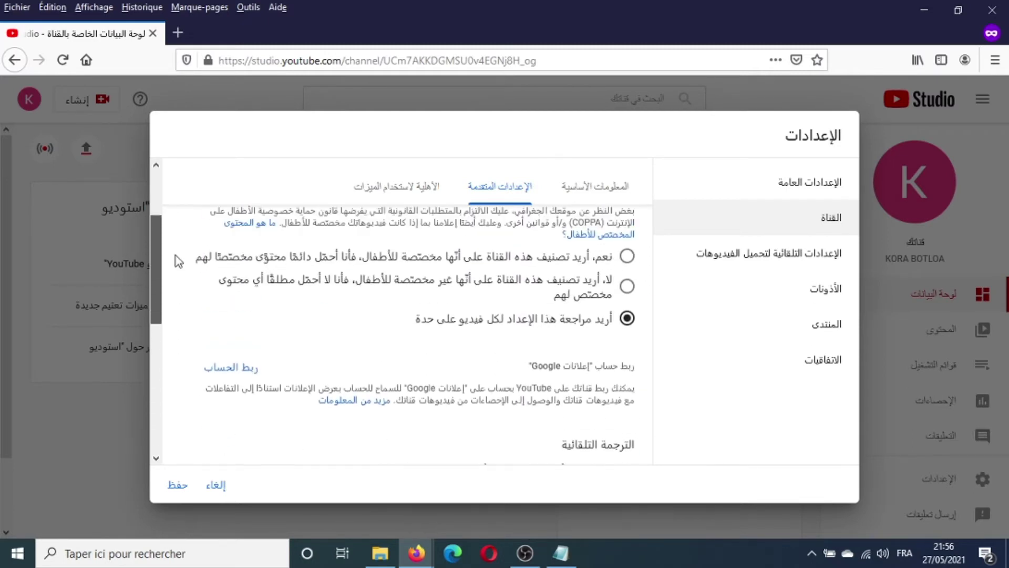
scroll(358, 220, "down", 5)
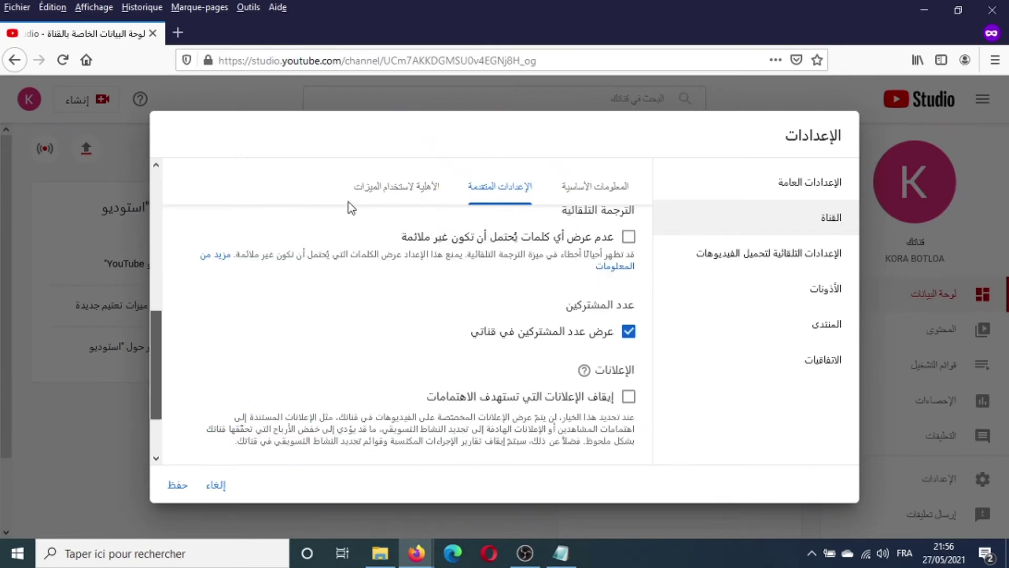
Review the requirements for intermediate and advanced features under the channel's feature eligibility, and cancel the settings
left_click(394, 191)
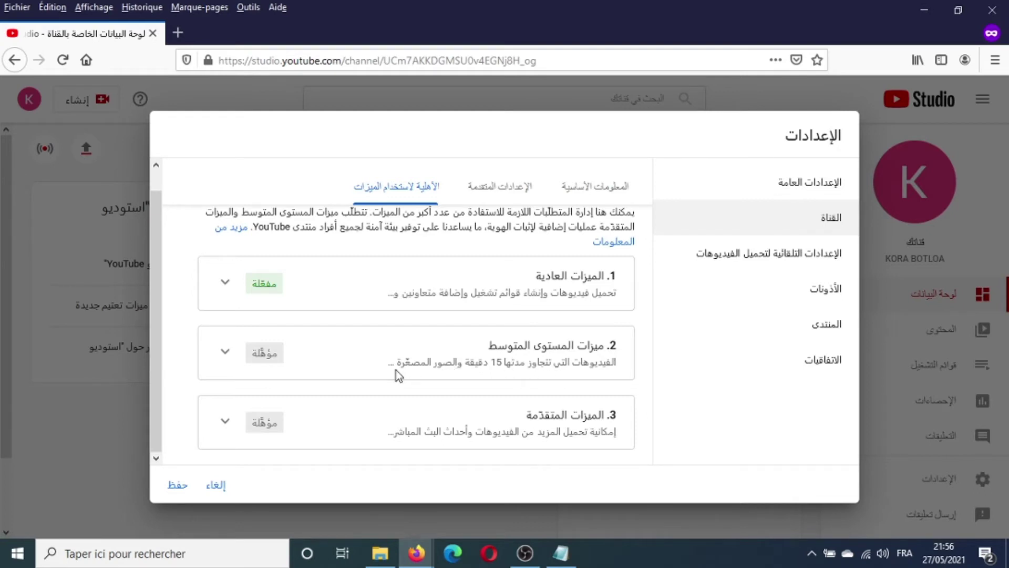
left_click(227, 357)
scroll(237, 368, "down", 3)
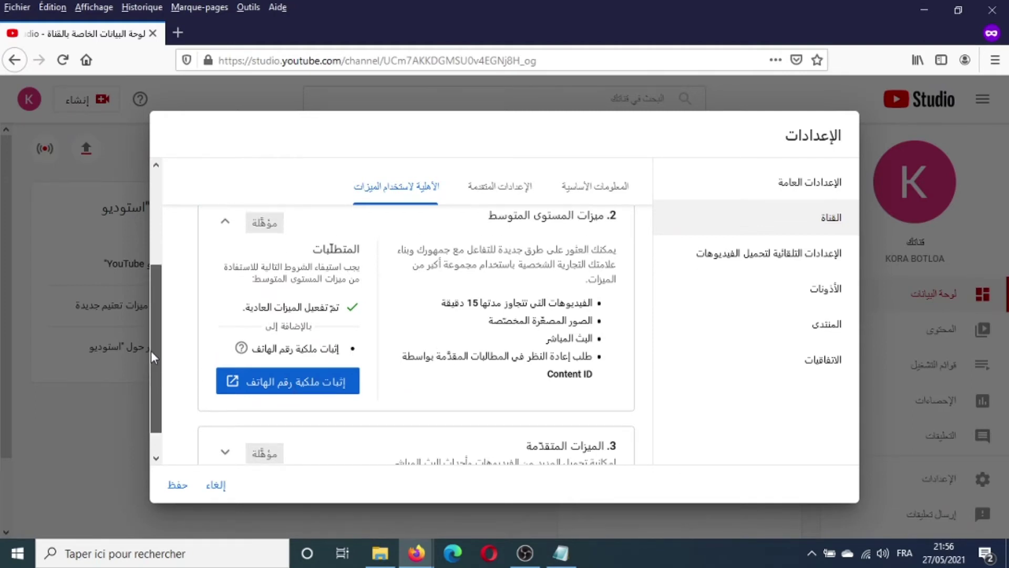
left_click_drag(154, 379, 139, 405)
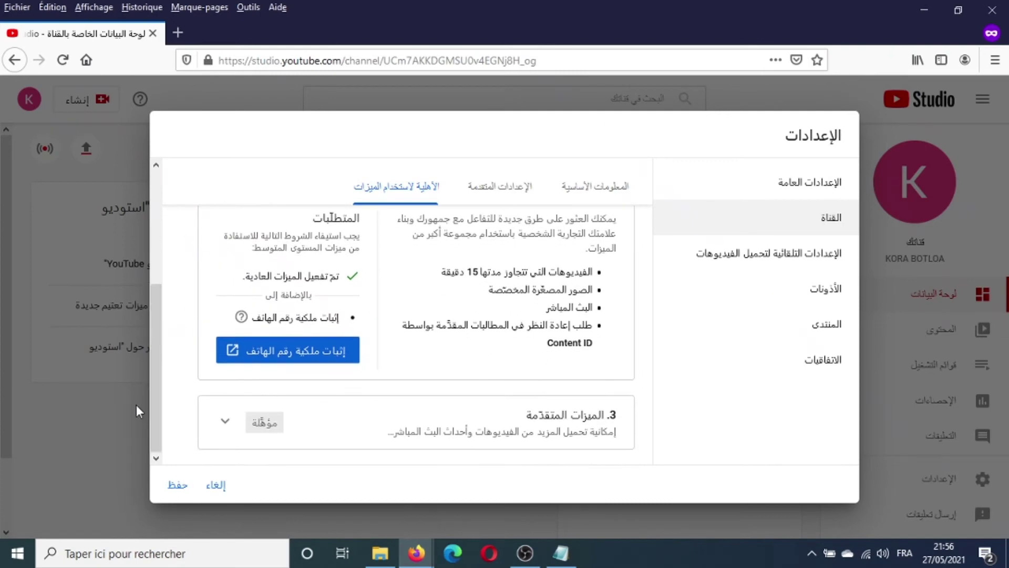
left_click(224, 425)
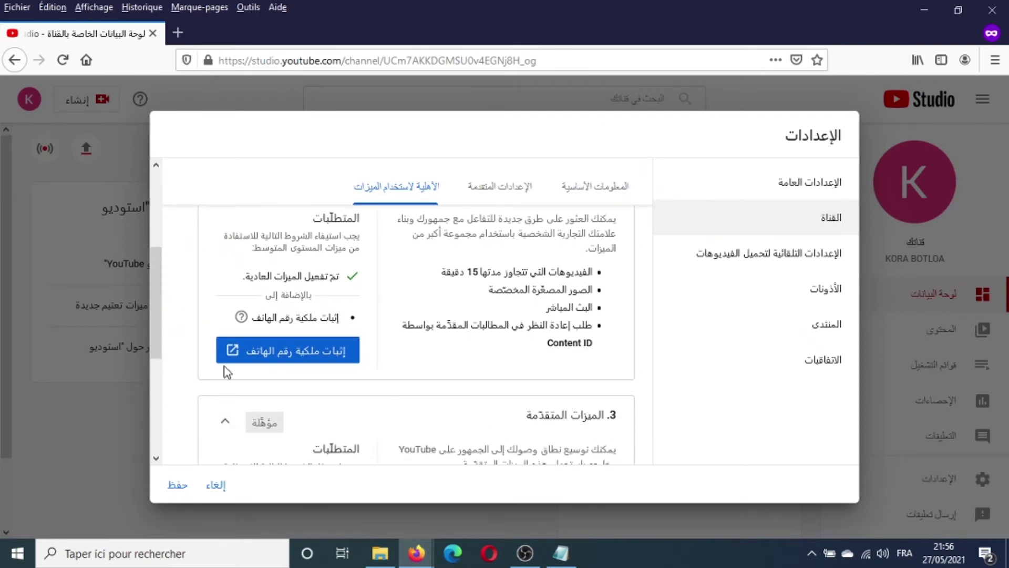
left_click_drag(156, 335, 162, 402)
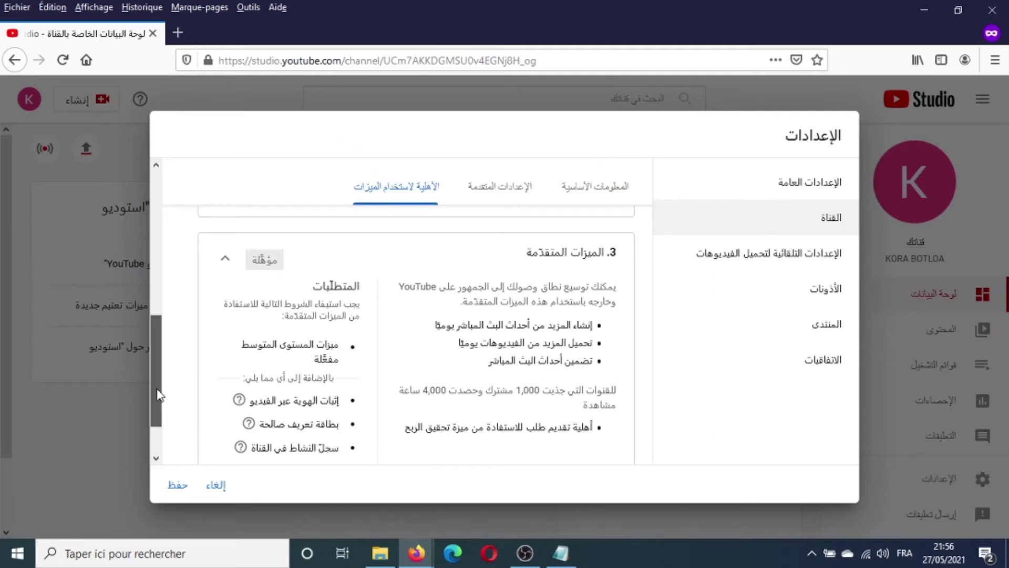
left_click_drag(158, 395, 152, 435)
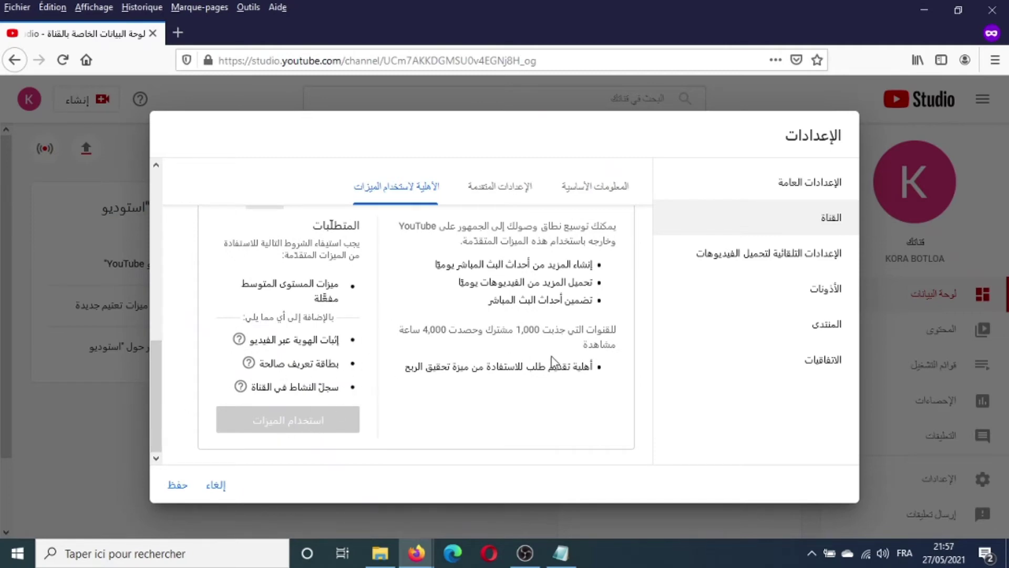
left_click(216, 481)
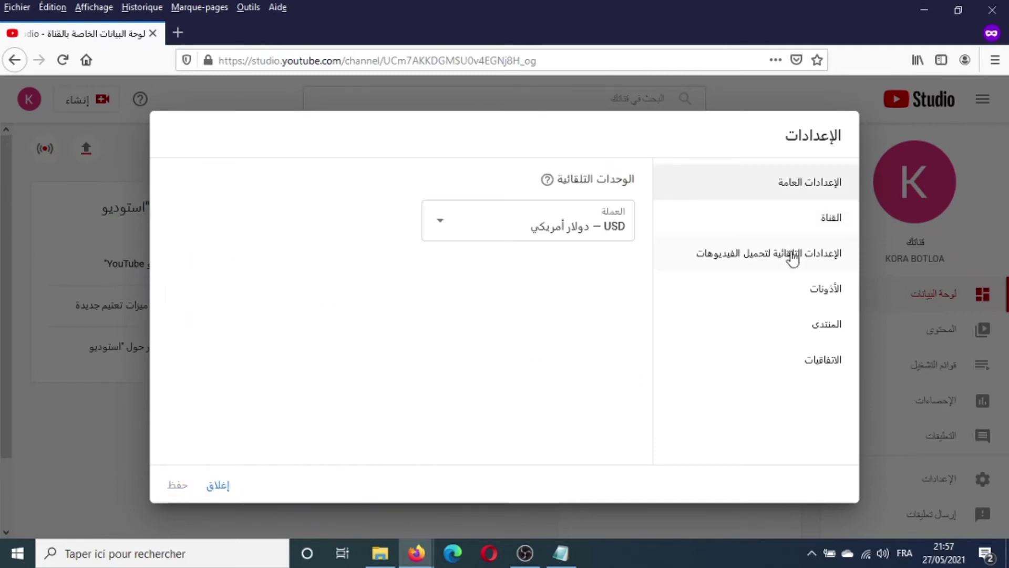
Set the default visibility for uploaded videos to Public (علني) in the upload defaults
left_click(791, 258)
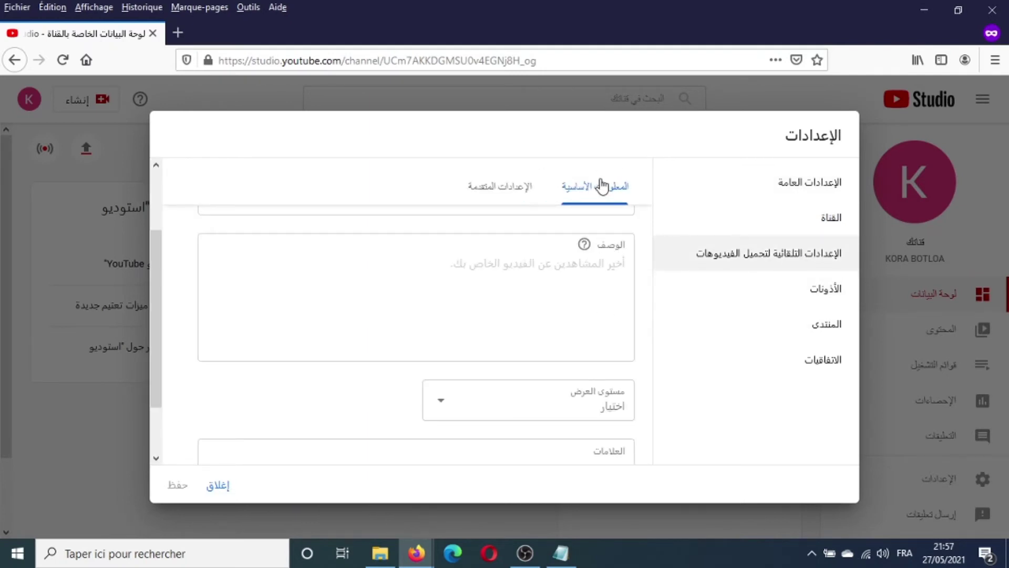
left_click(583, 269)
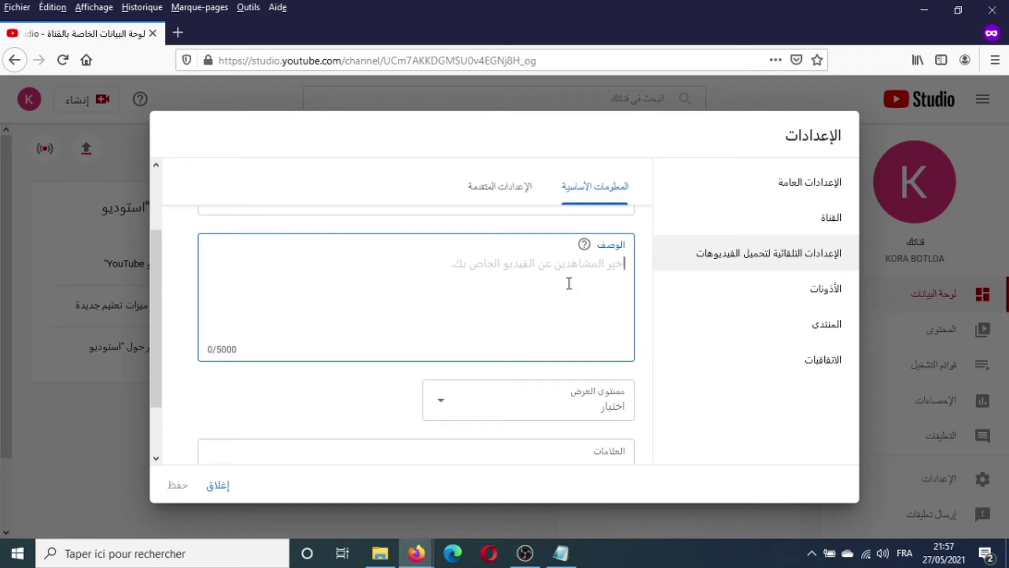
left_click(442, 408)
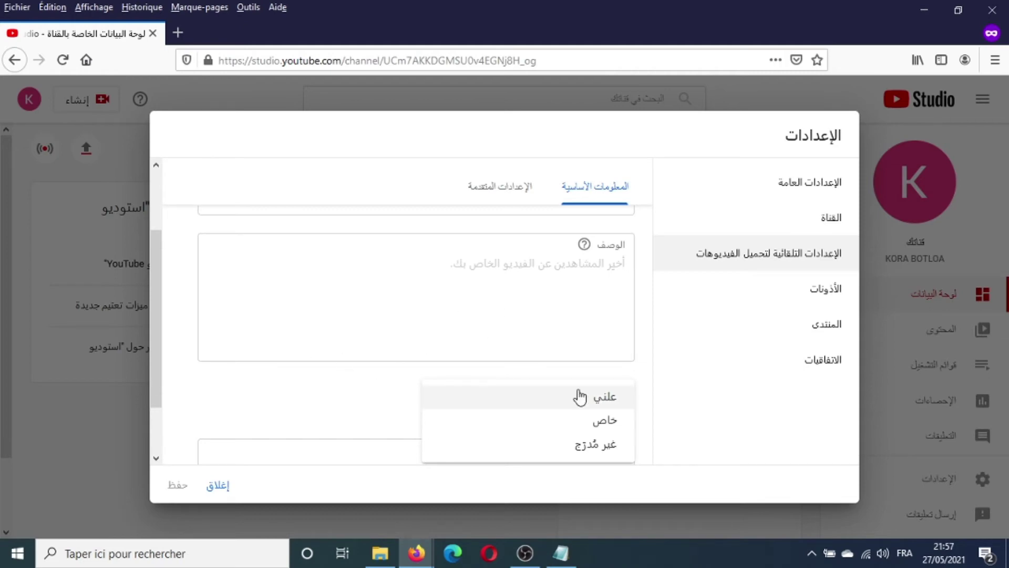
left_click(605, 403)
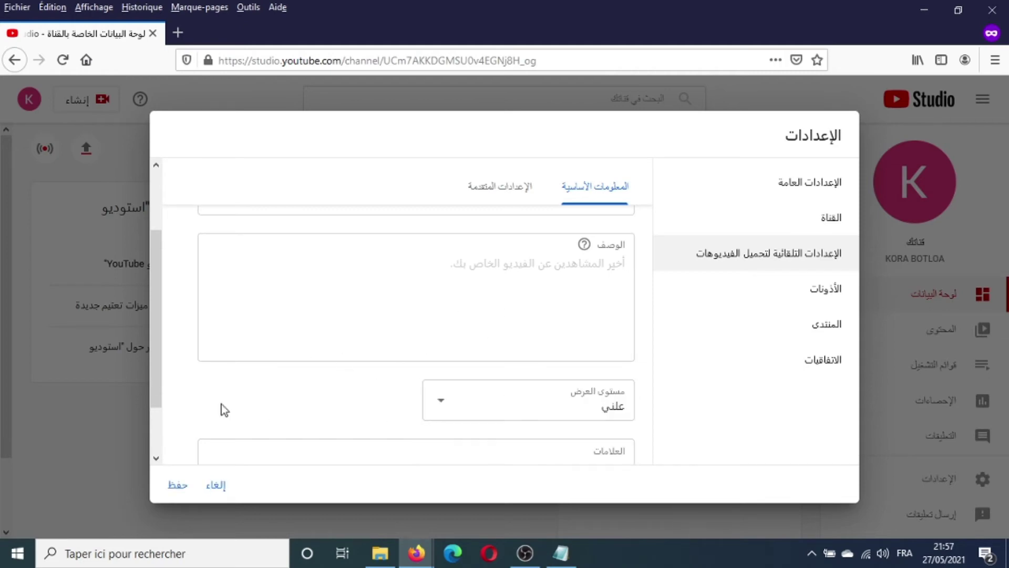
Examine the default tags field and the advanced upload defaults, including the list of video categories, the language options and comment settings
scroll(168, 442, "down", 2)
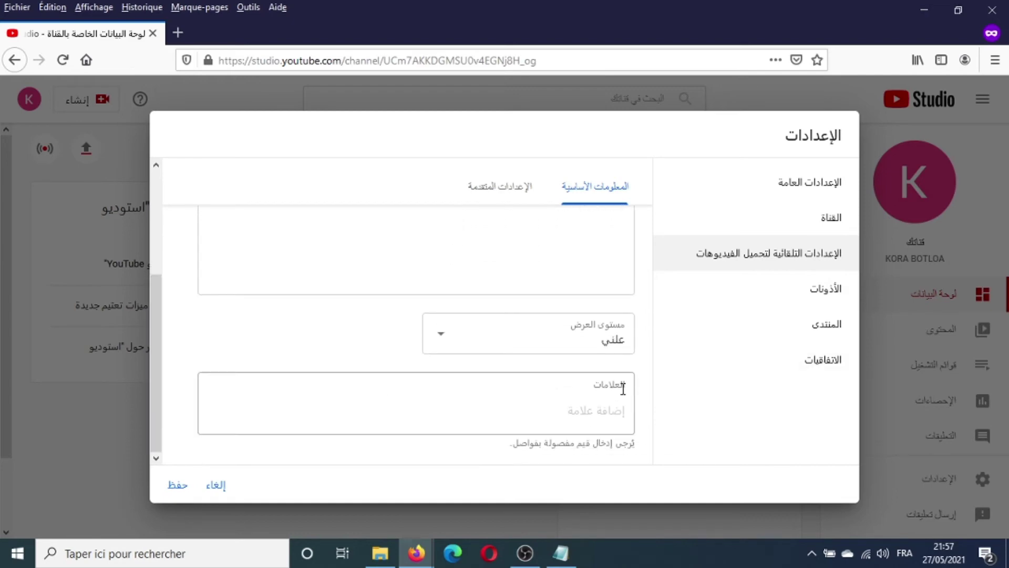
left_click(606, 413)
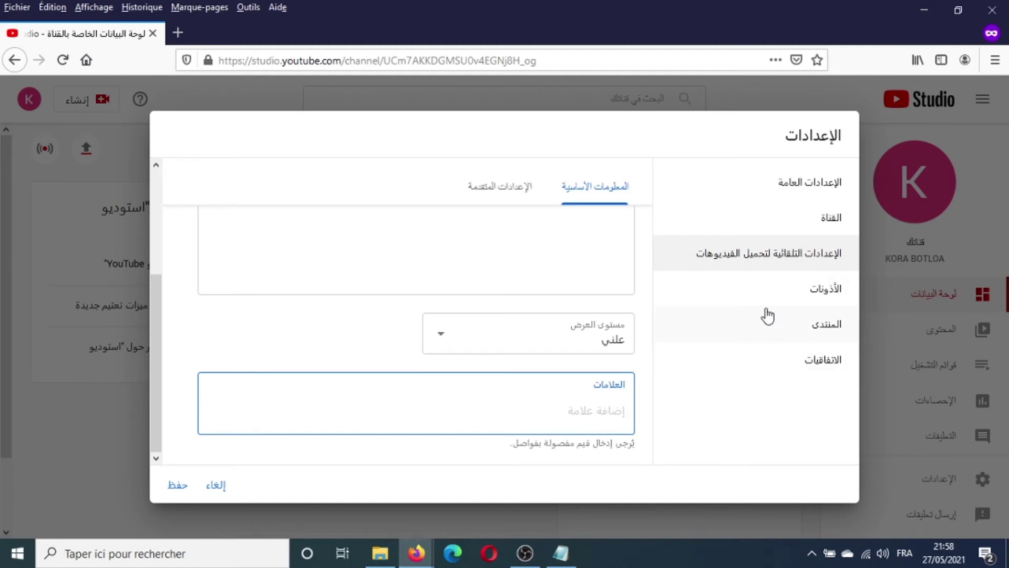
left_click(508, 202)
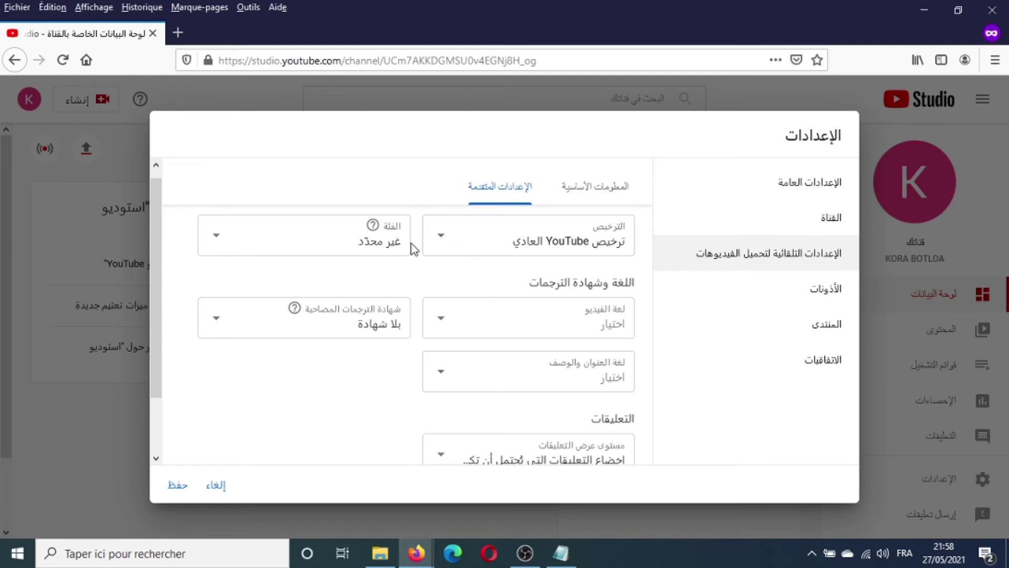
left_click(228, 240)
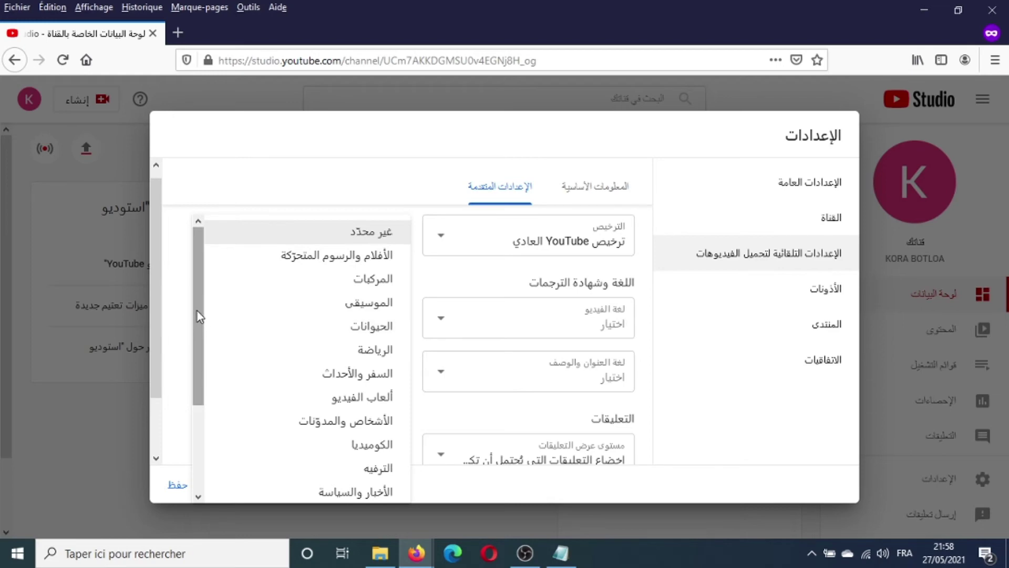
left_click_drag(197, 311, 208, 289)
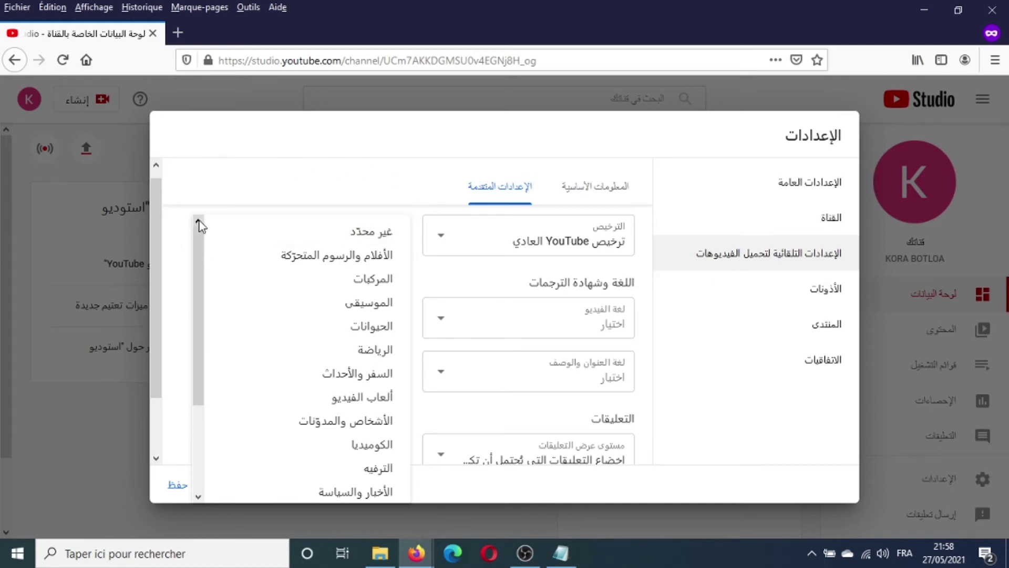
left_click(371, 234)
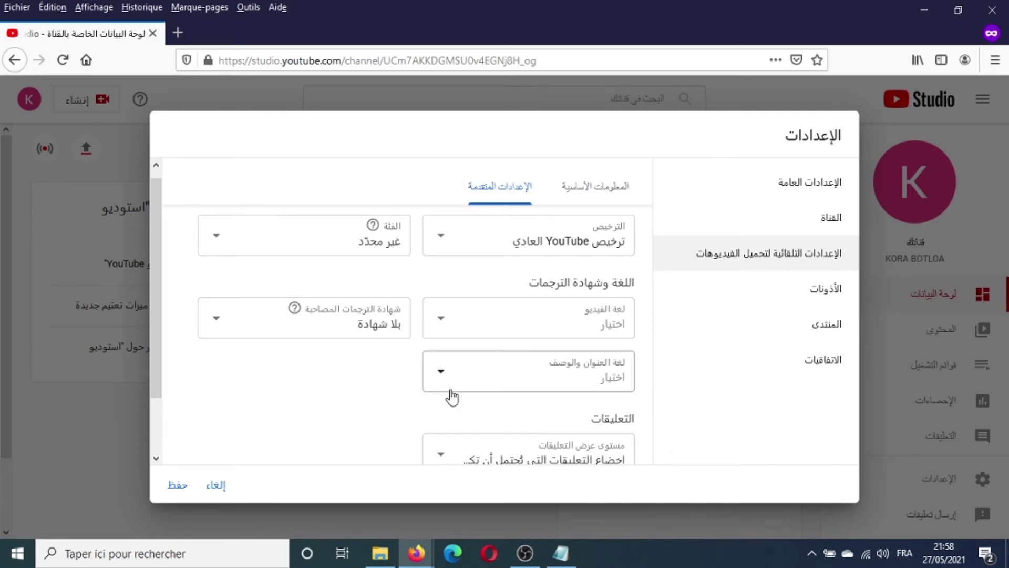
left_click_drag(152, 313, 163, 400)
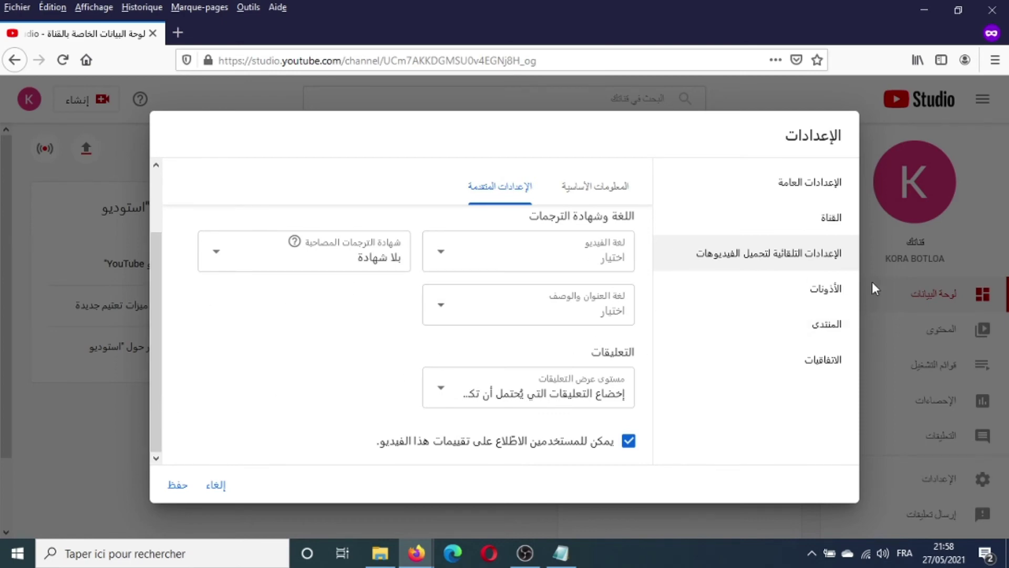
Review the channel's permissions and the community settings, covering both the automated filters and the comment defaults
left_click(830, 293)
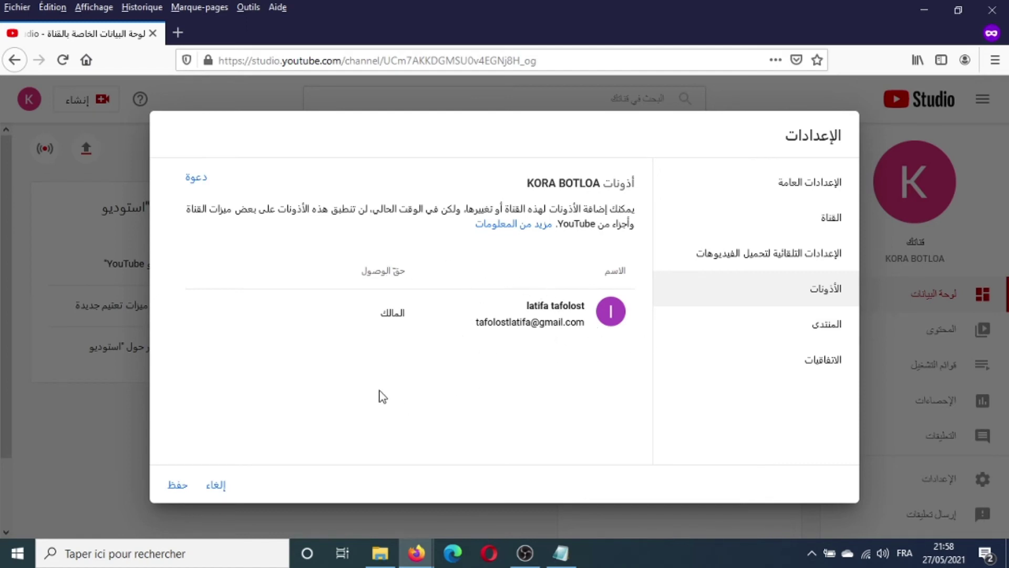
left_click(819, 323)
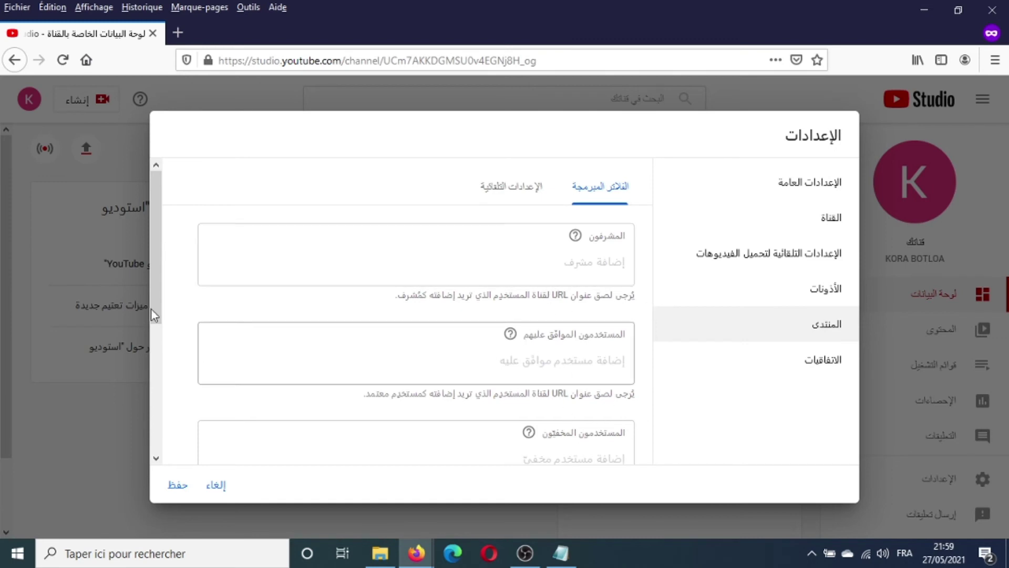
left_click_drag(159, 257, 161, 378)
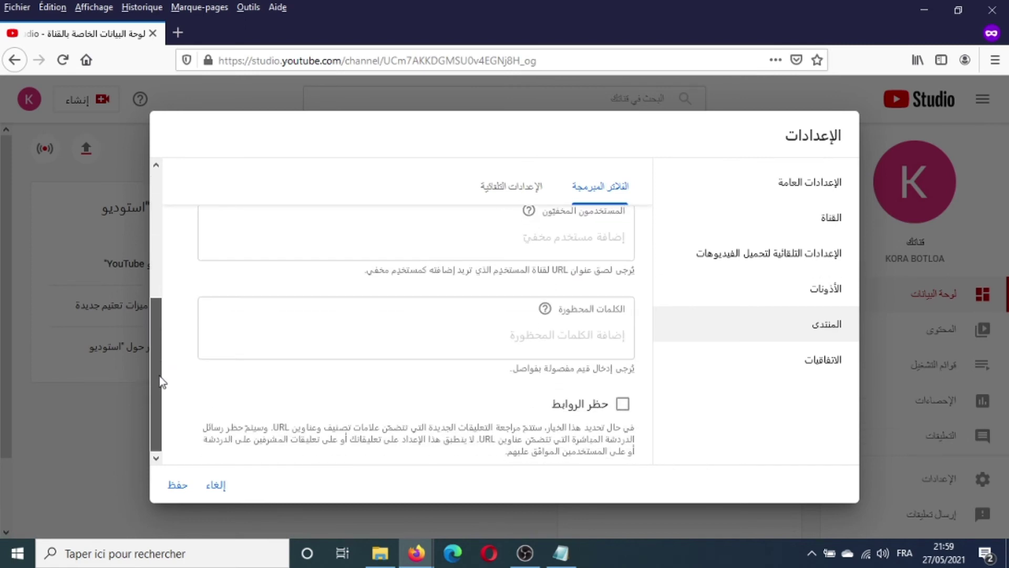
scroll(550, 359, "down", 1)
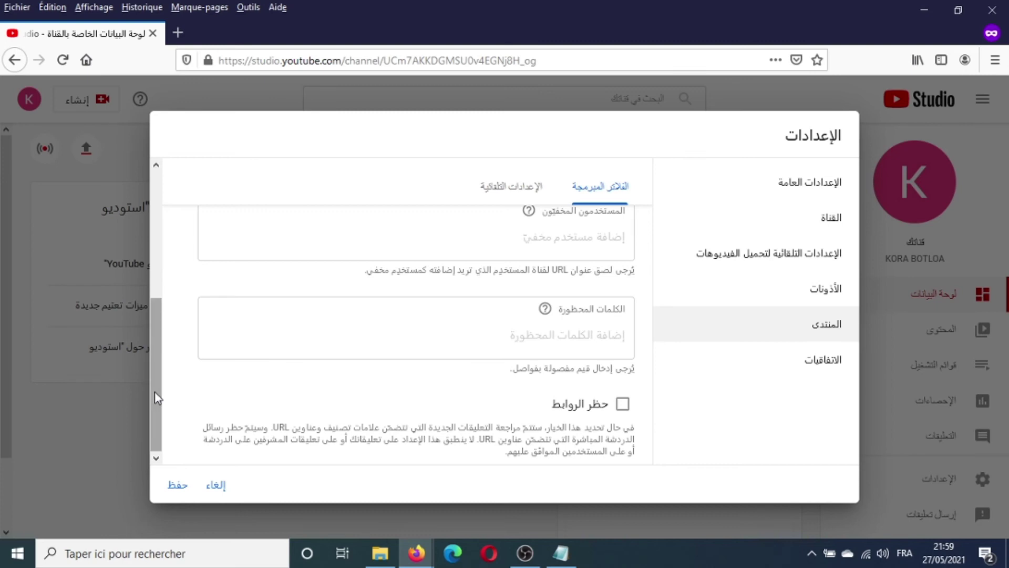
left_click_drag(155, 390, 159, 261)
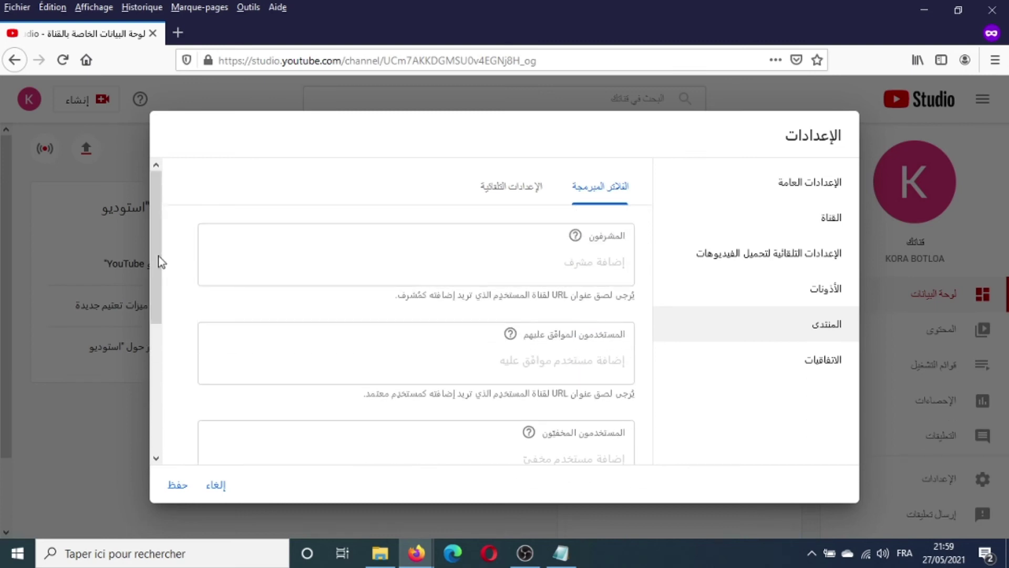
left_click_drag(160, 261, 161, 306)
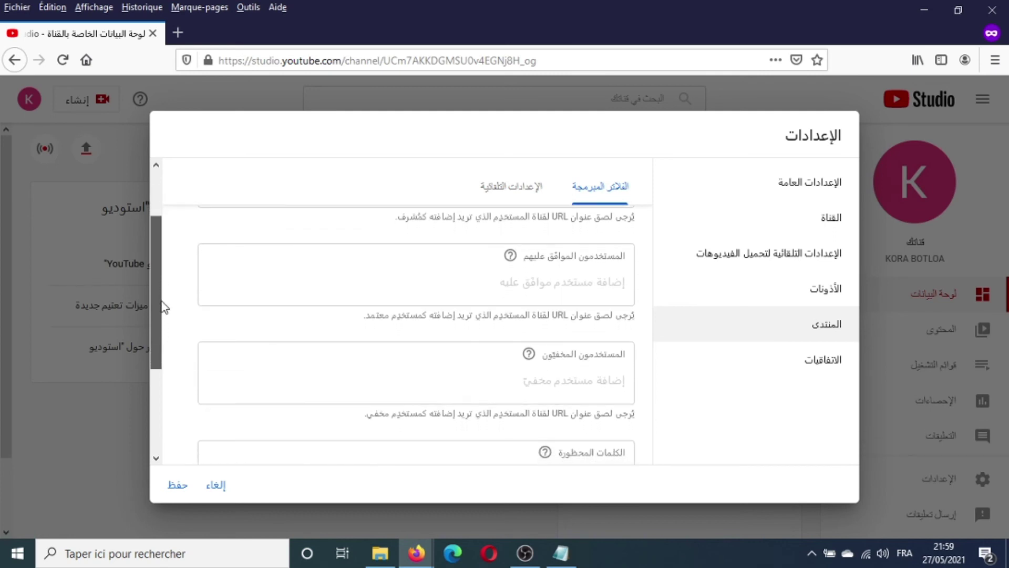
left_click(508, 185)
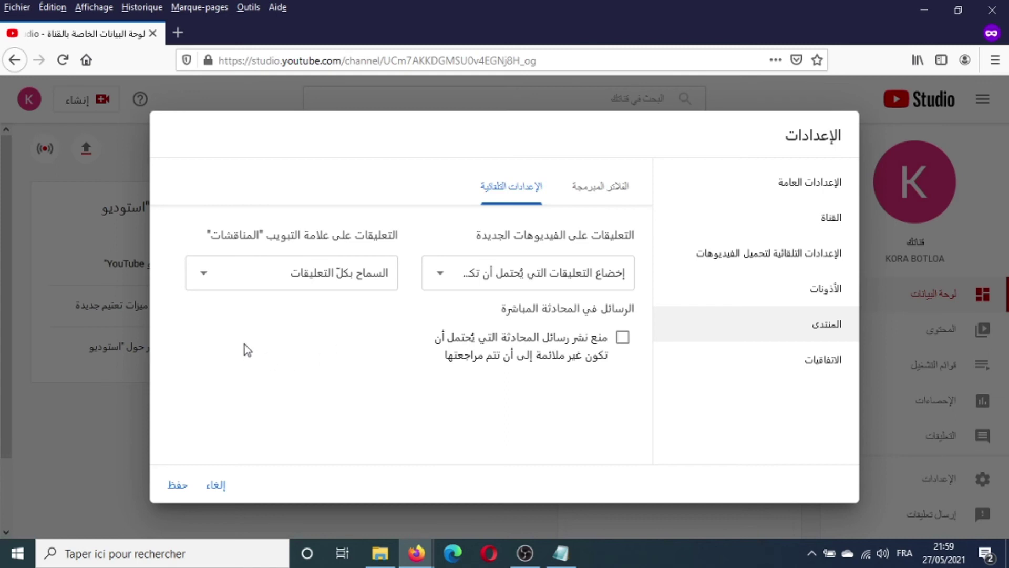
Check the agreements section of the settings and save the channel settings
left_click(830, 363)
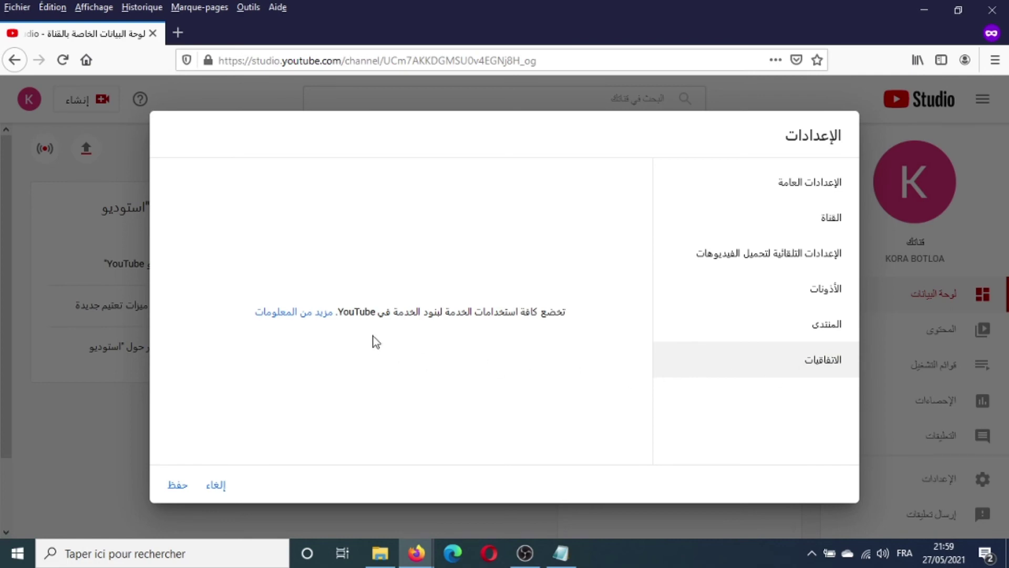
left_click(176, 486)
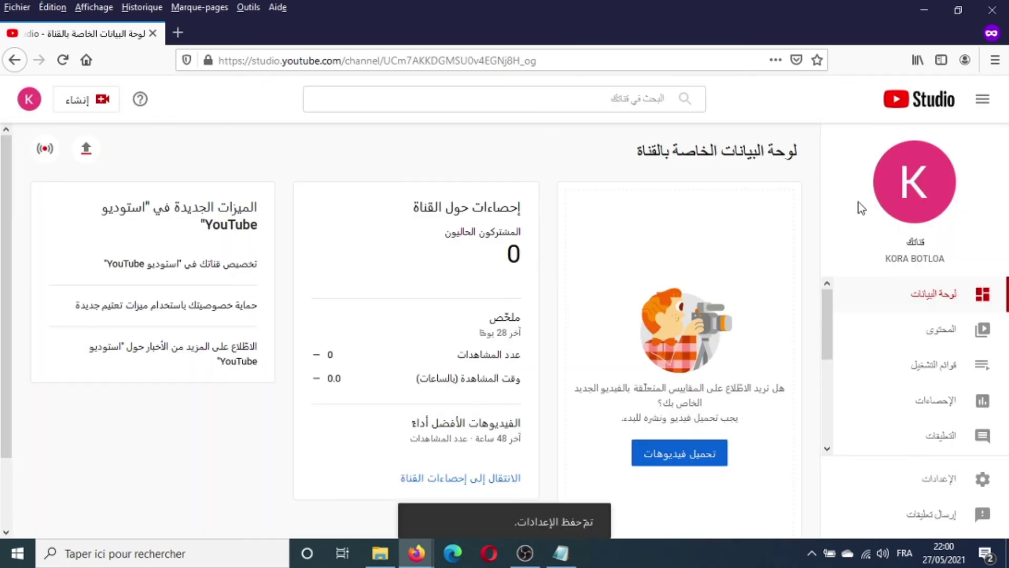
View the channel's public YouTube page from the Studio dashboard and close it again
left_click(918, 182)
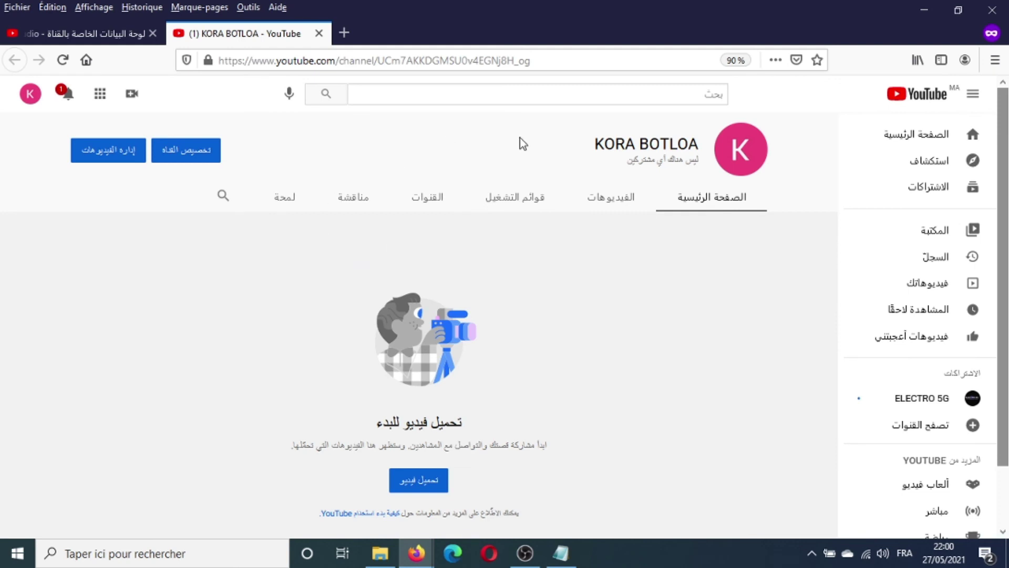
key("ctrl+w")
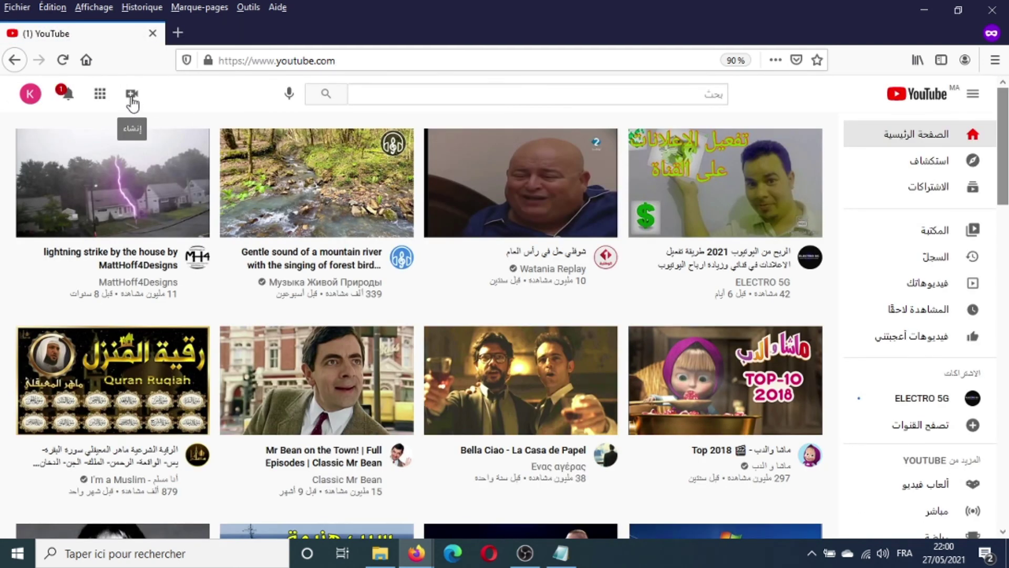
Start a video upload from the YouTube home page, browse the desktop for a file, and cancel the upload
left_click(131, 100)
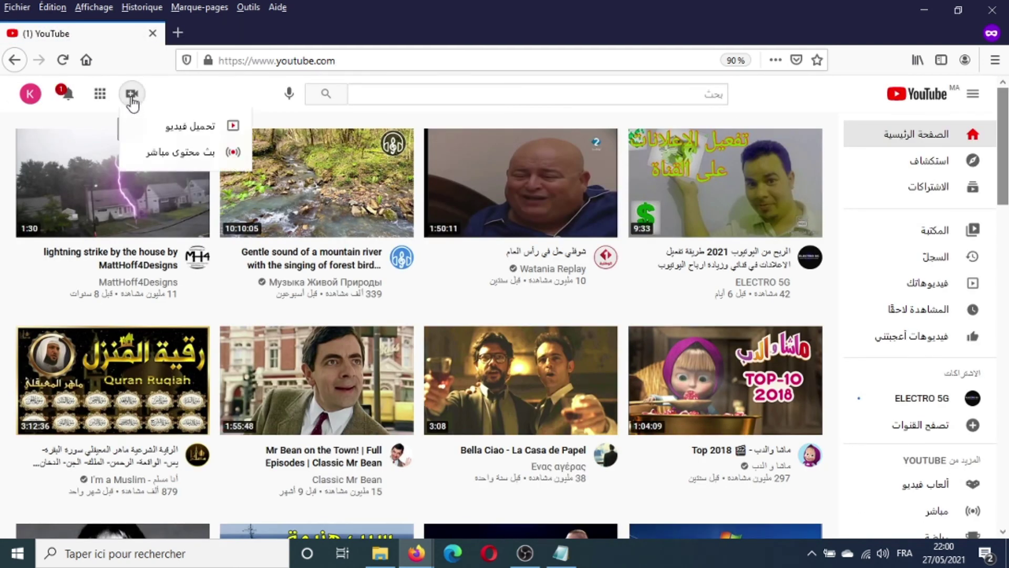
left_click(183, 127)
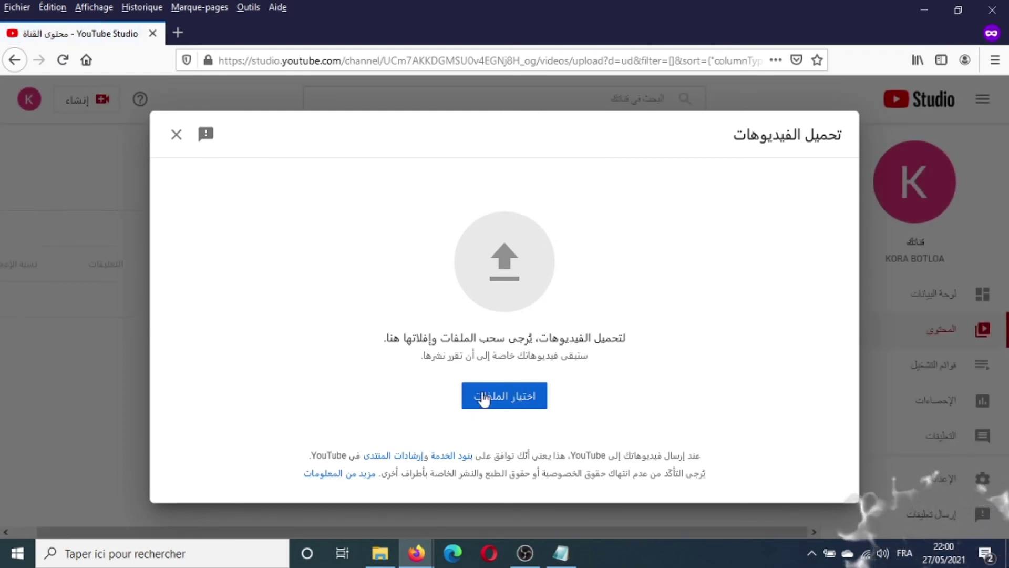
left_click(513, 393)
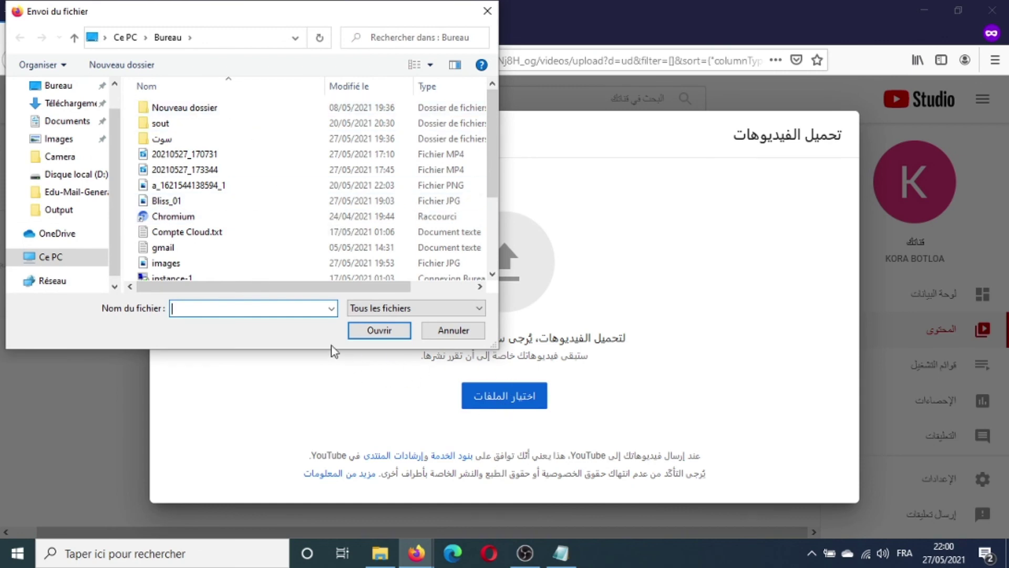
left_click_drag(490, 147, 261, 215)
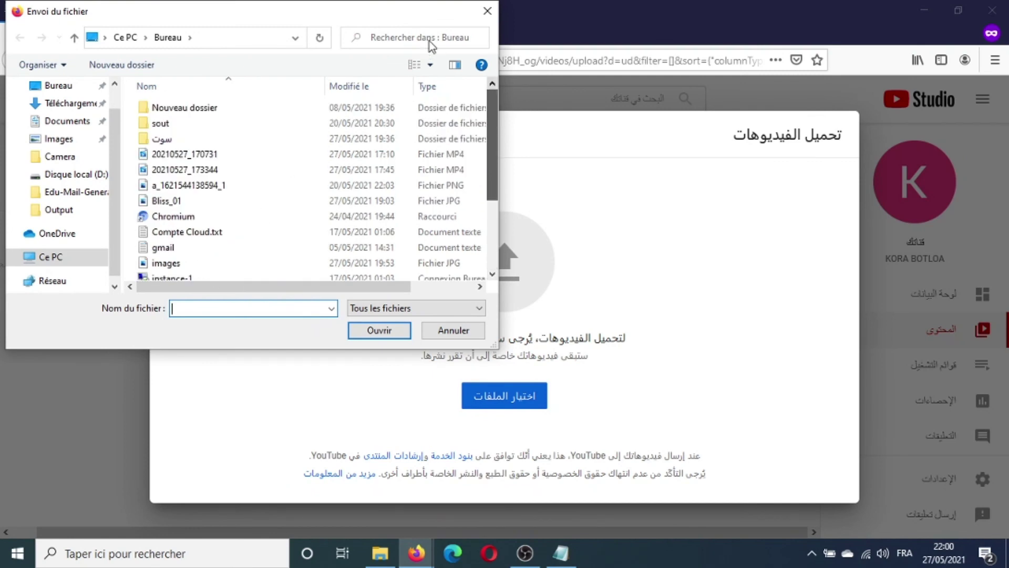
left_click(488, 11)
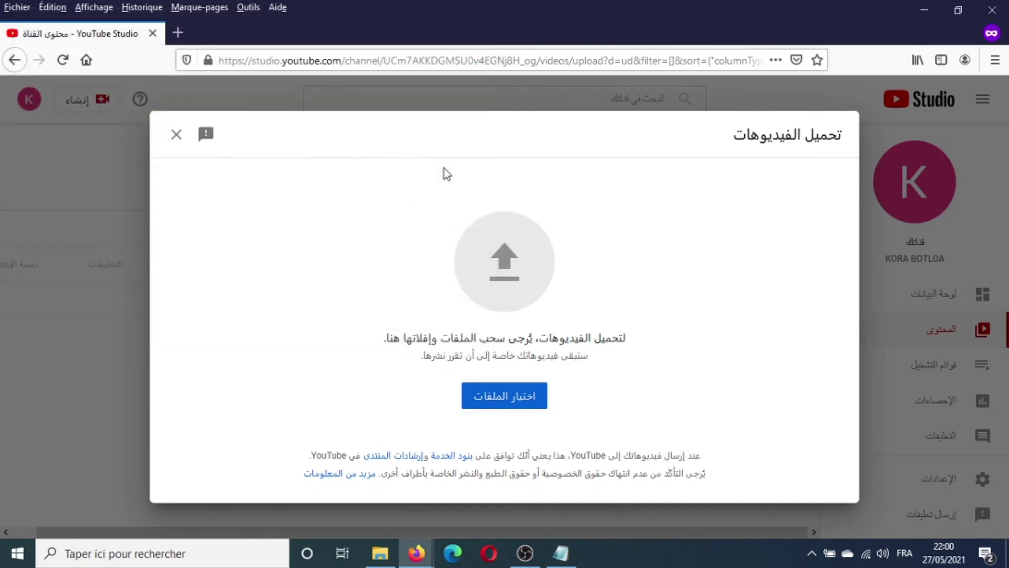
left_click(175, 138)
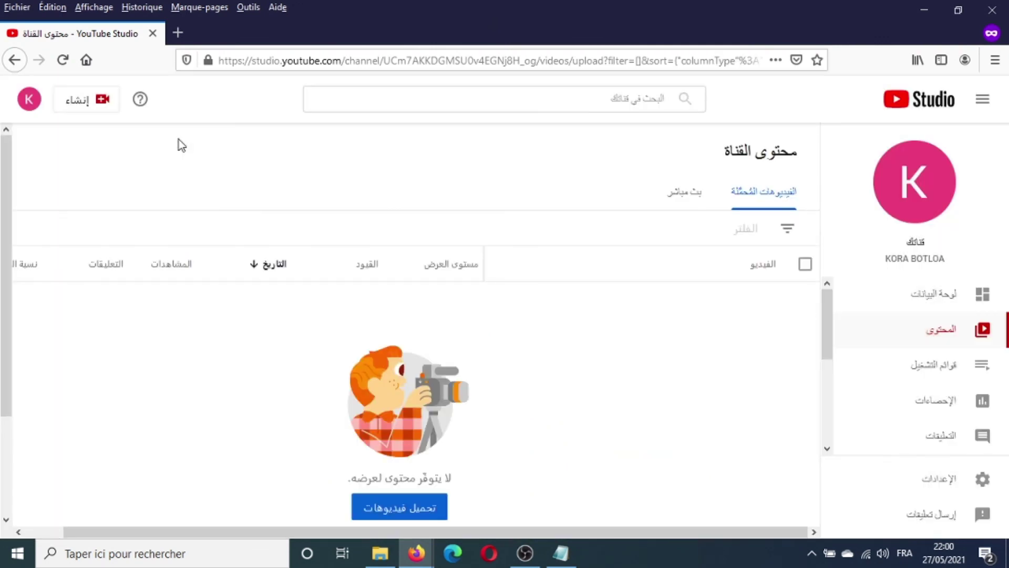